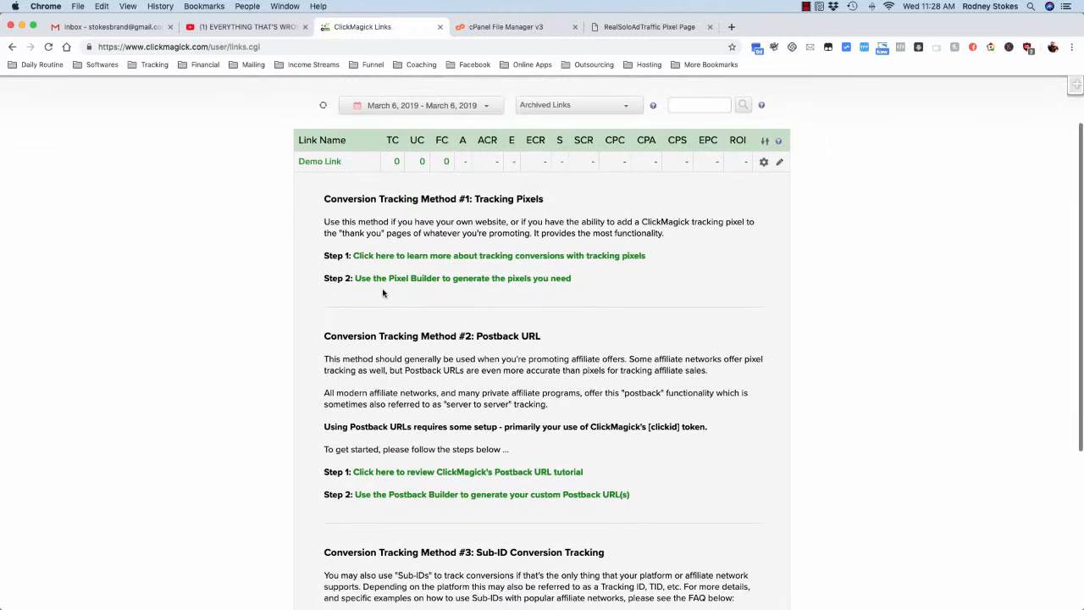
Step: Open ClickMagick's Pixel Builder and copy the Image/HTML code of the Action Tracking Pixel
left_click(430, 287)
scroll(393, 321, "down", 2)
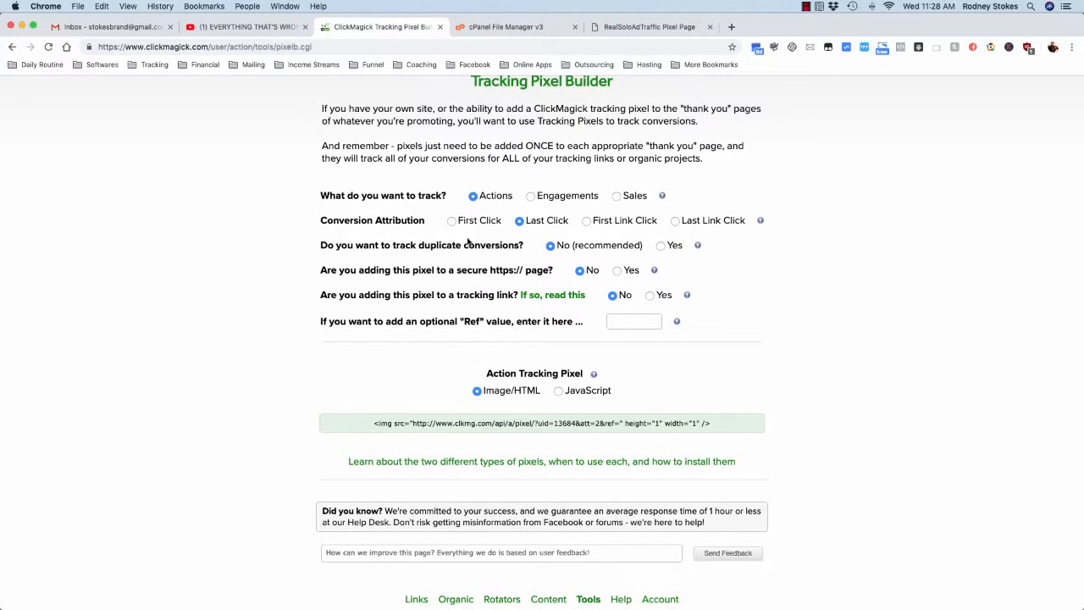
scroll(607, 323, "down", 2)
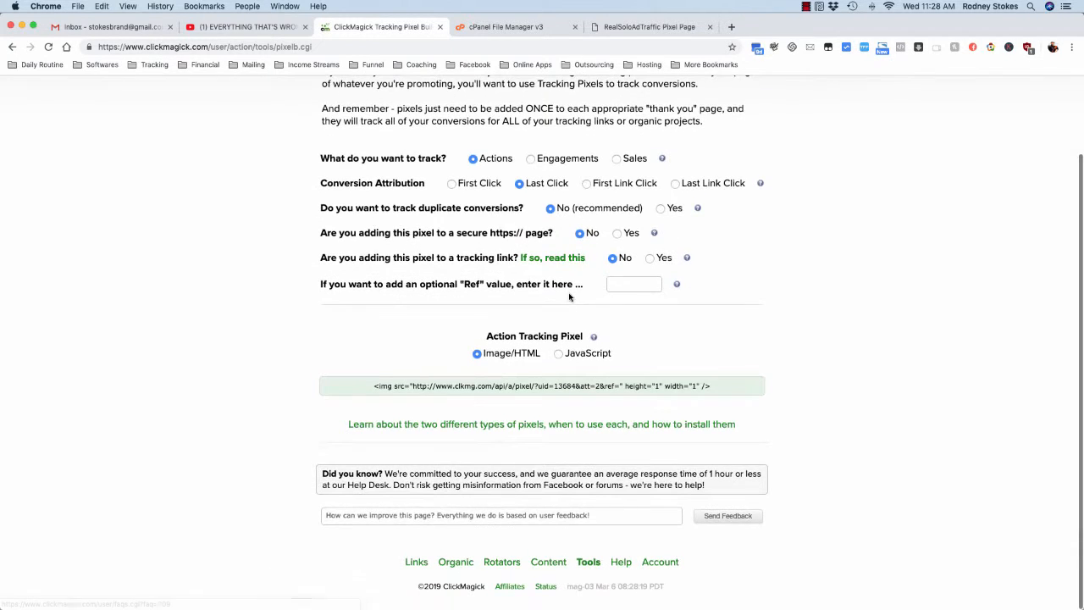
left_click_drag(484, 339, 564, 348)
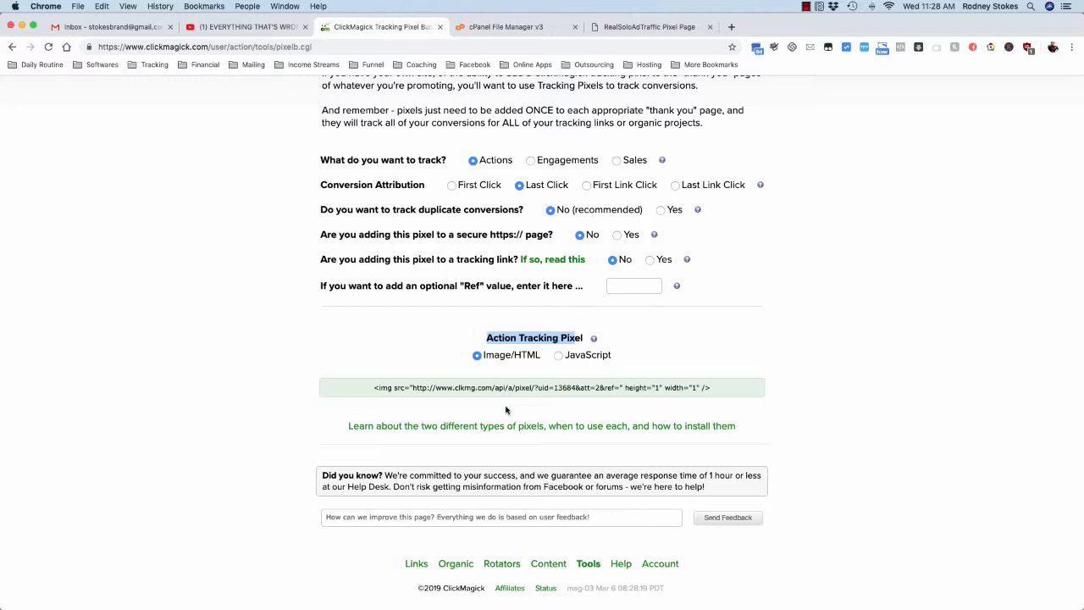
left_click(492, 388)
right_click(477, 387)
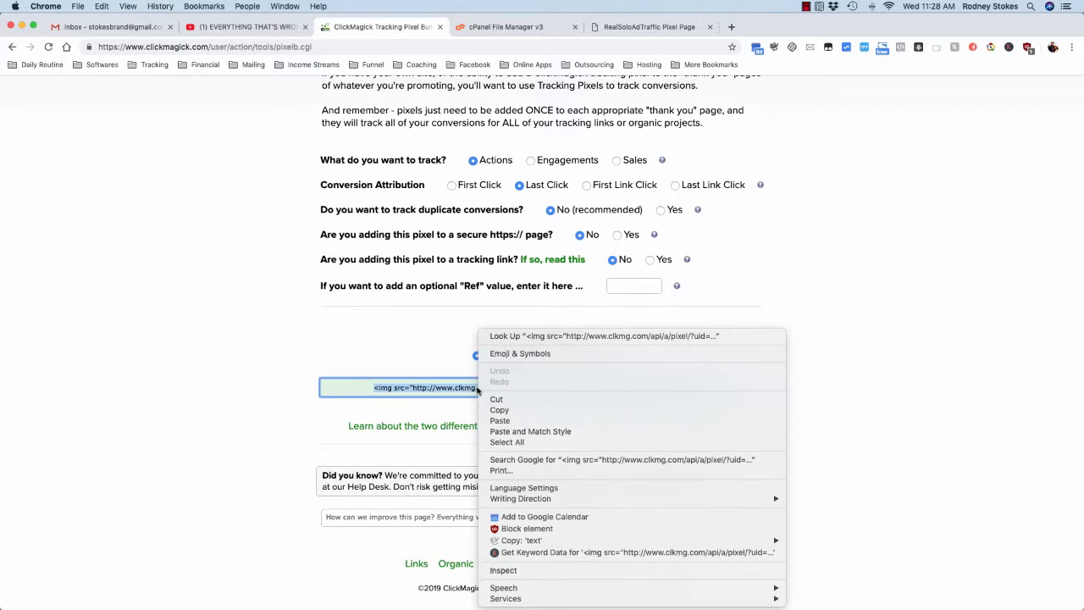
left_click(518, 410)
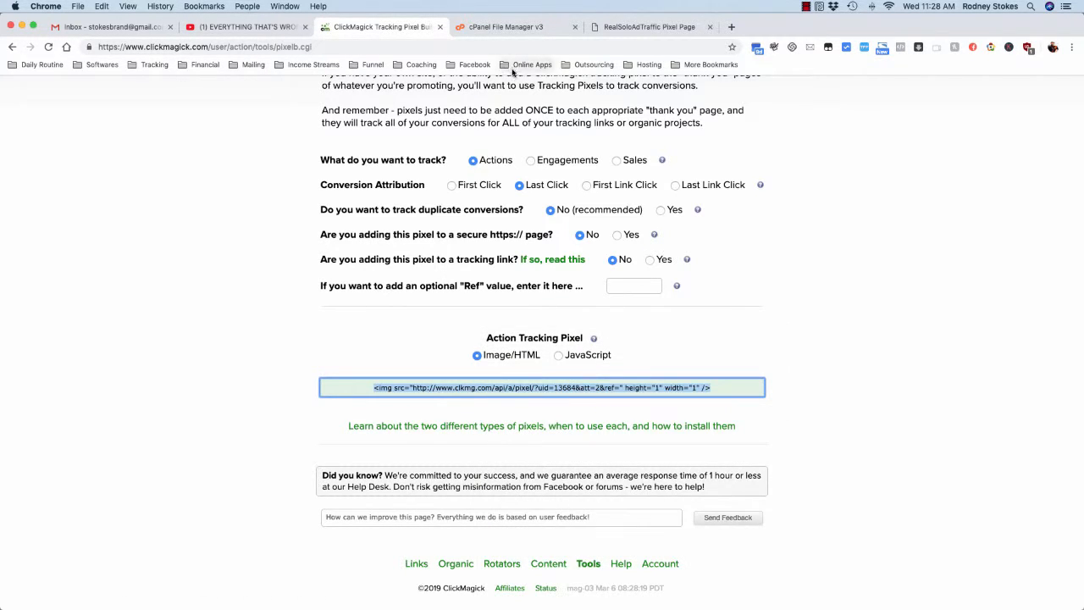
Step: Paste the copied tracking pixel into the pixel code field of the Redirecting Pixel Page Generator
left_click(615, 30)
left_click(490, 266)
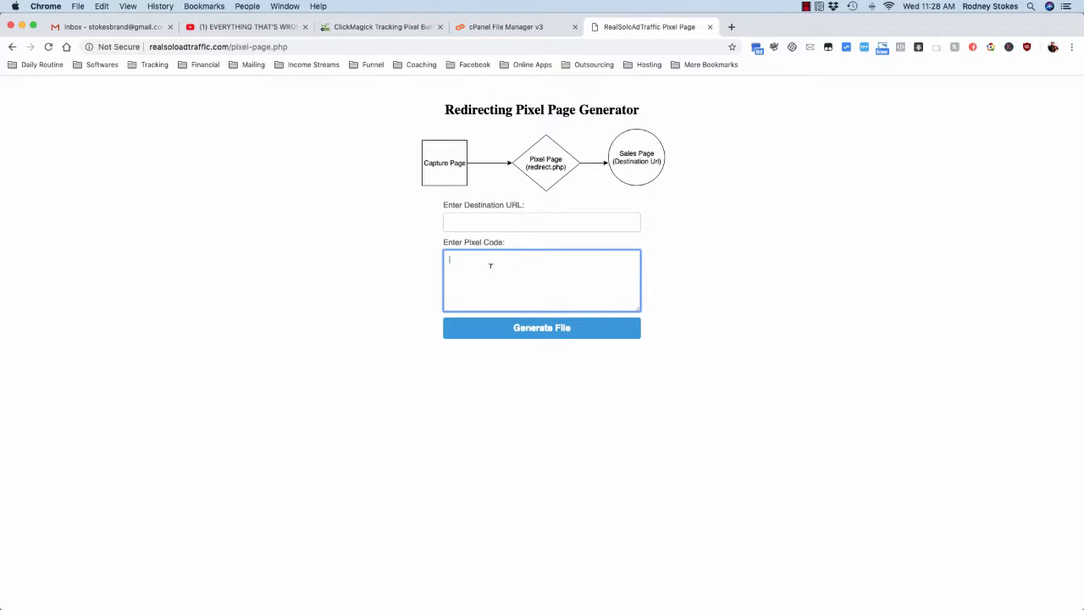
right_click(491, 266)
left_click(518, 341)
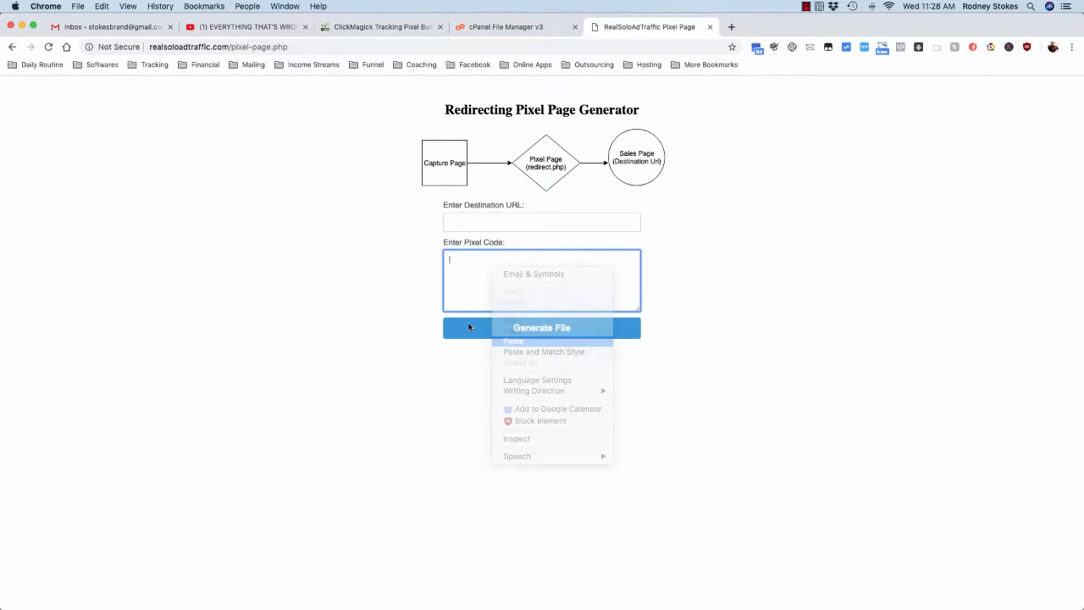
left_click(391, 275)
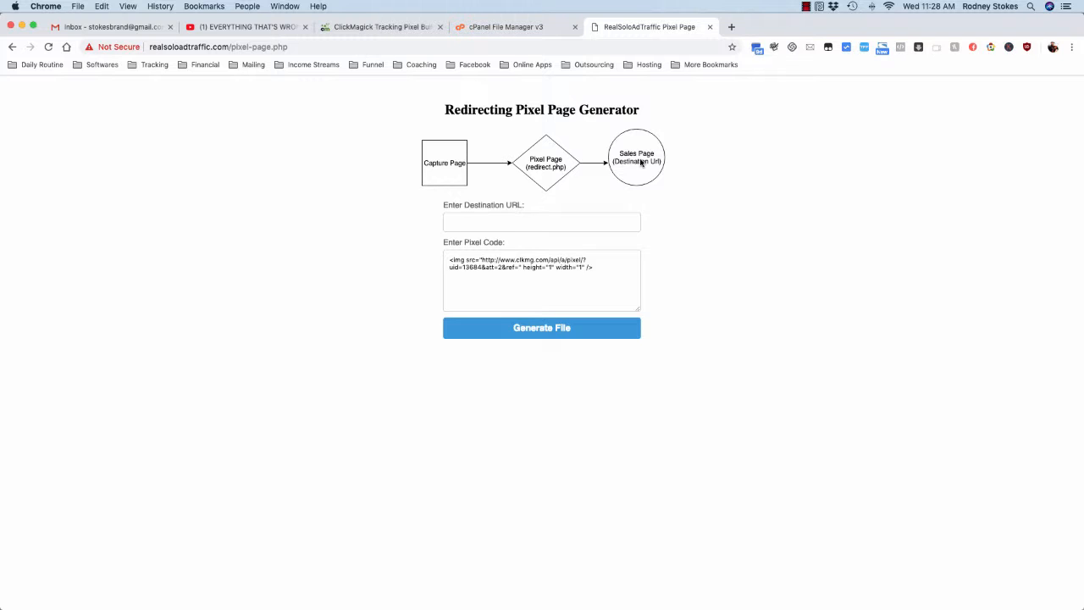
left_click(526, 220)
type("http")
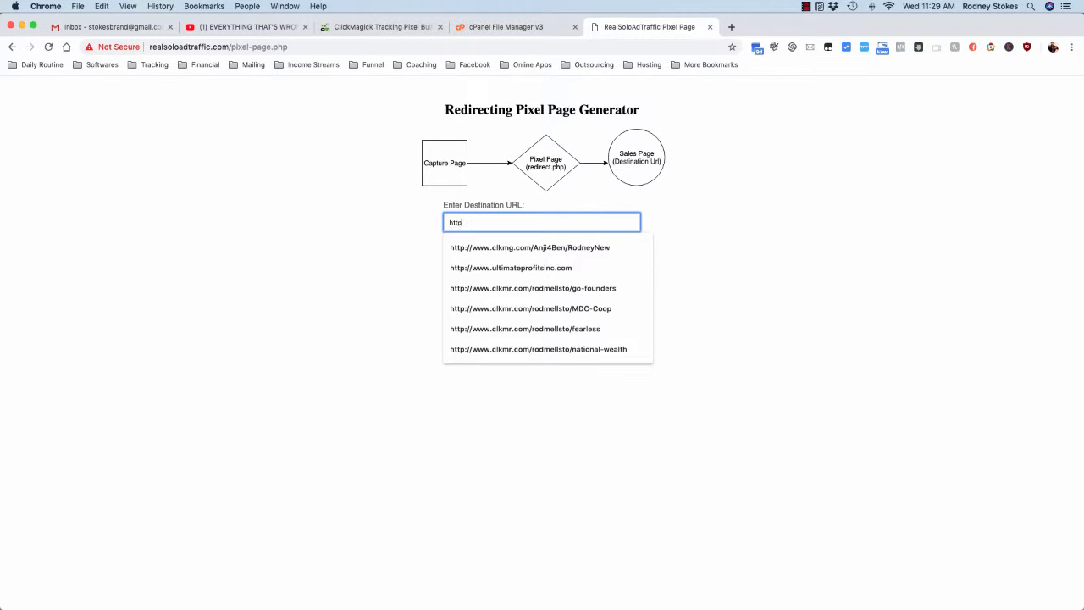
type("://www.youtube.com")
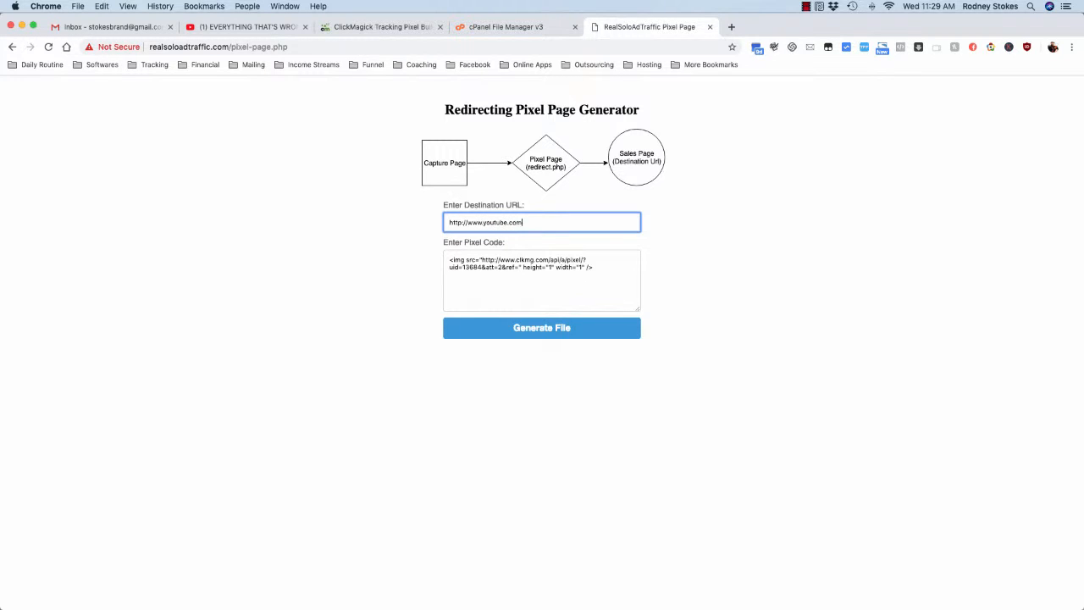
left_click(733, 294)
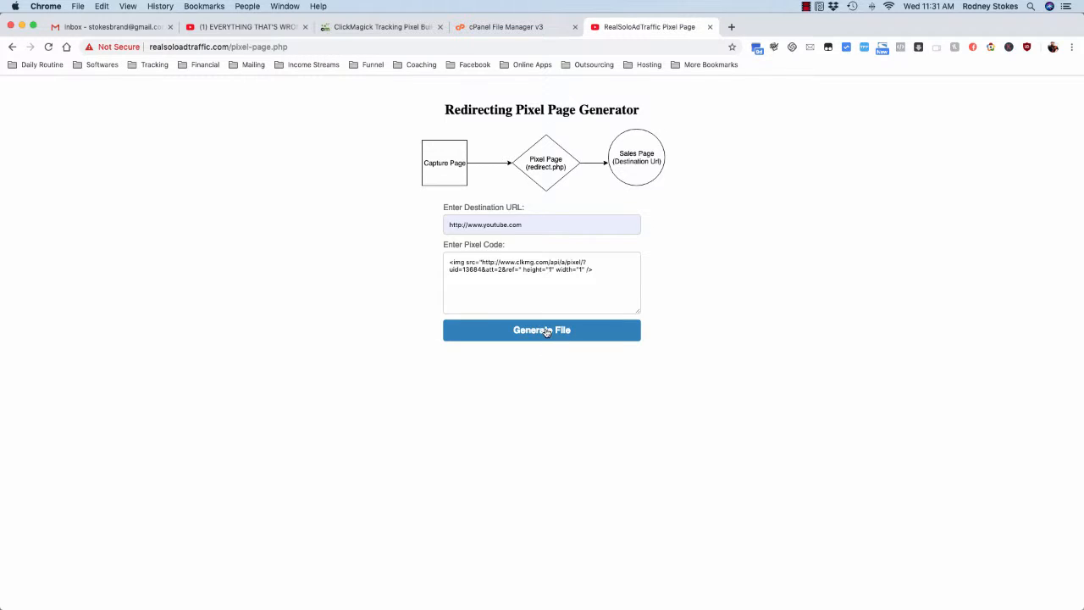
left_click(546, 332)
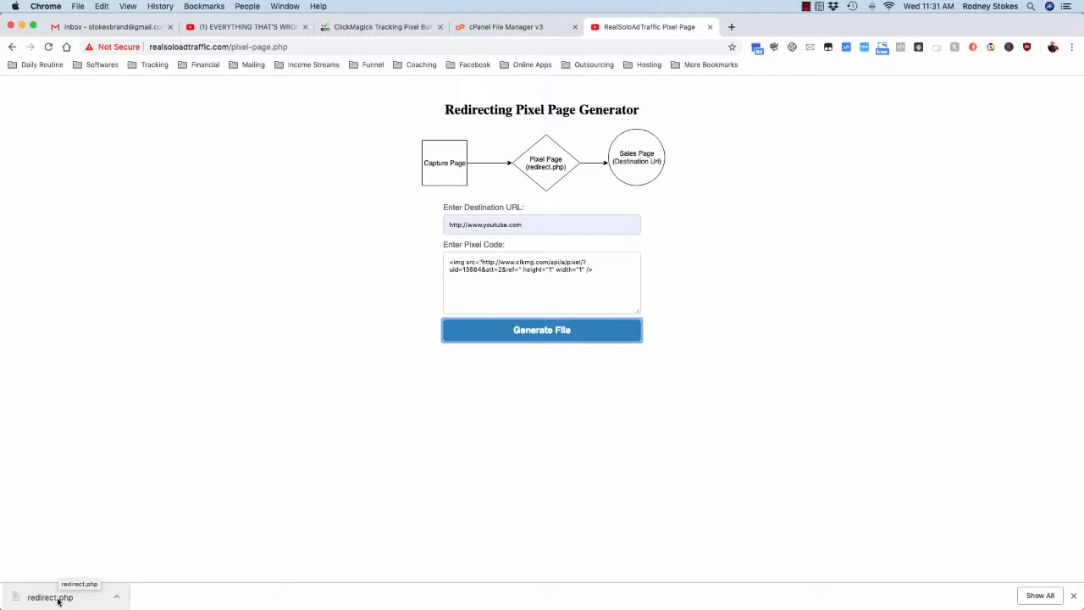
Step: Upload the downloaded redirect.php to the REALSOLOADTRAFFIC.COM folder in cPanel File Manager and return to the folder listing
left_click(484, 27)
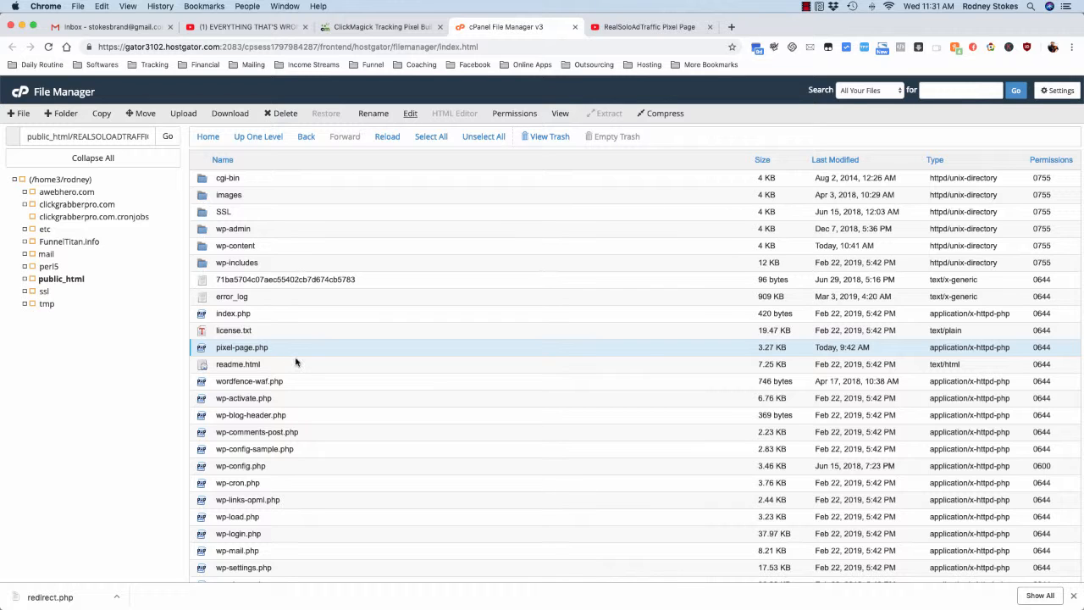
left_click(183, 116)
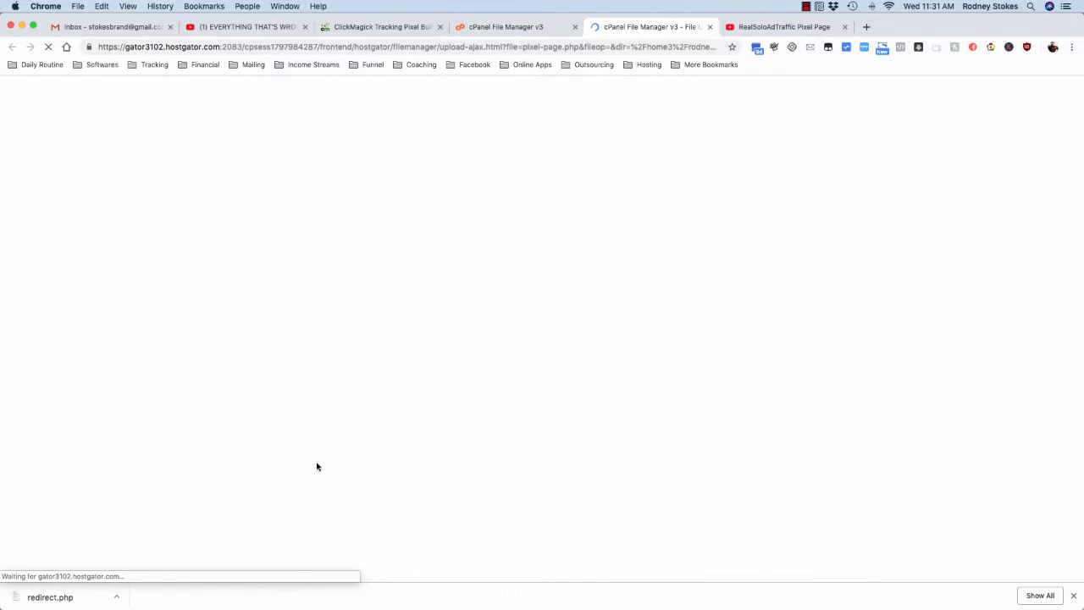
left_click_drag(64, 595, 545, 273)
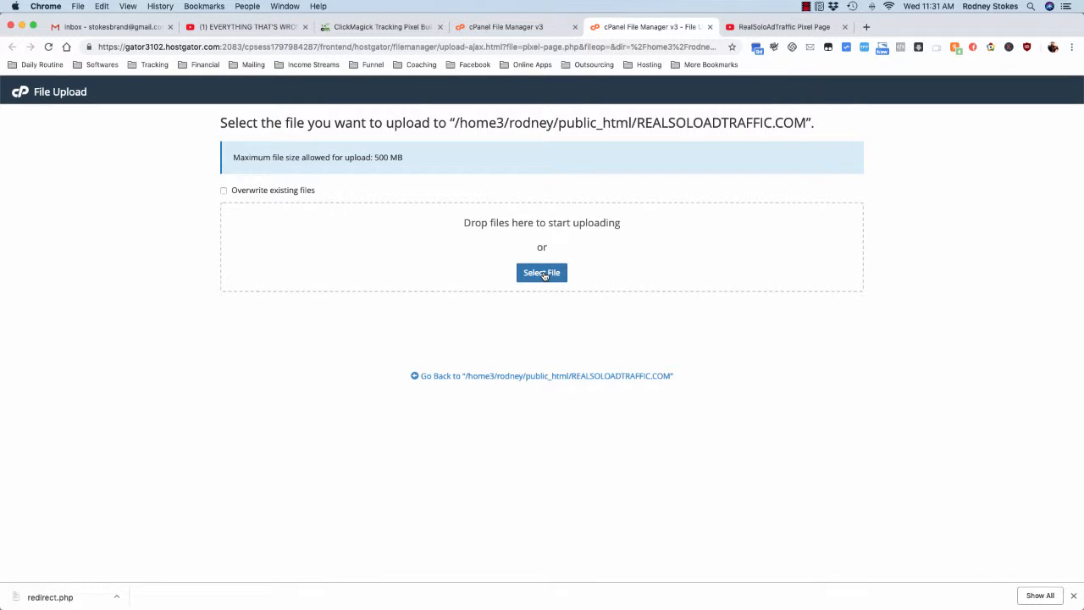
left_click(557, 383)
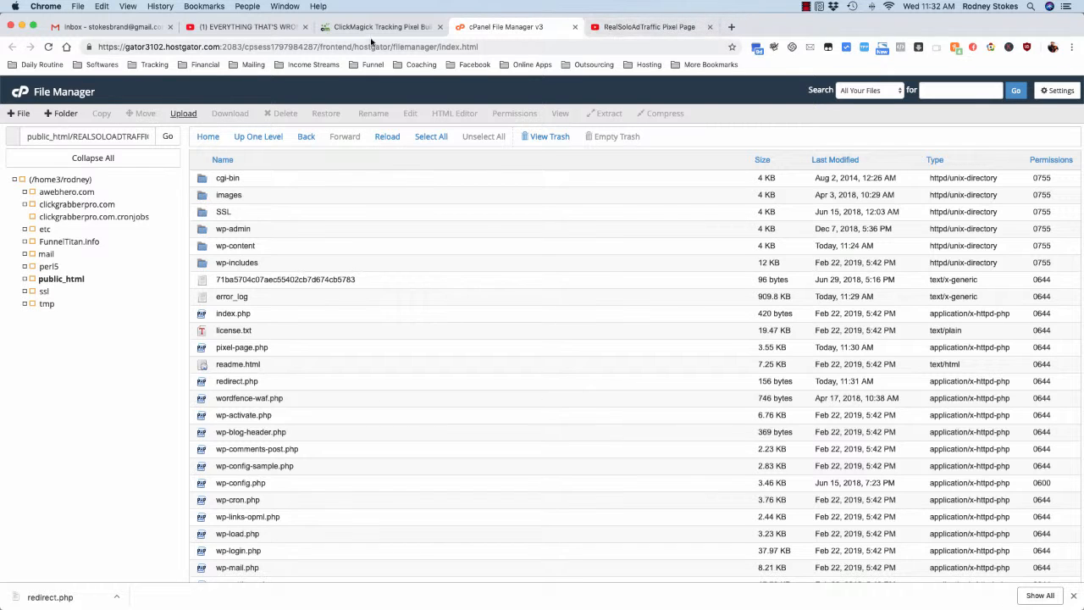
Step: Open the rename dialog for redirect.php in File Manager and copy REALSOLOADTRAFFIC.COM/redirect.php from the old file path
left_click(631, 27)
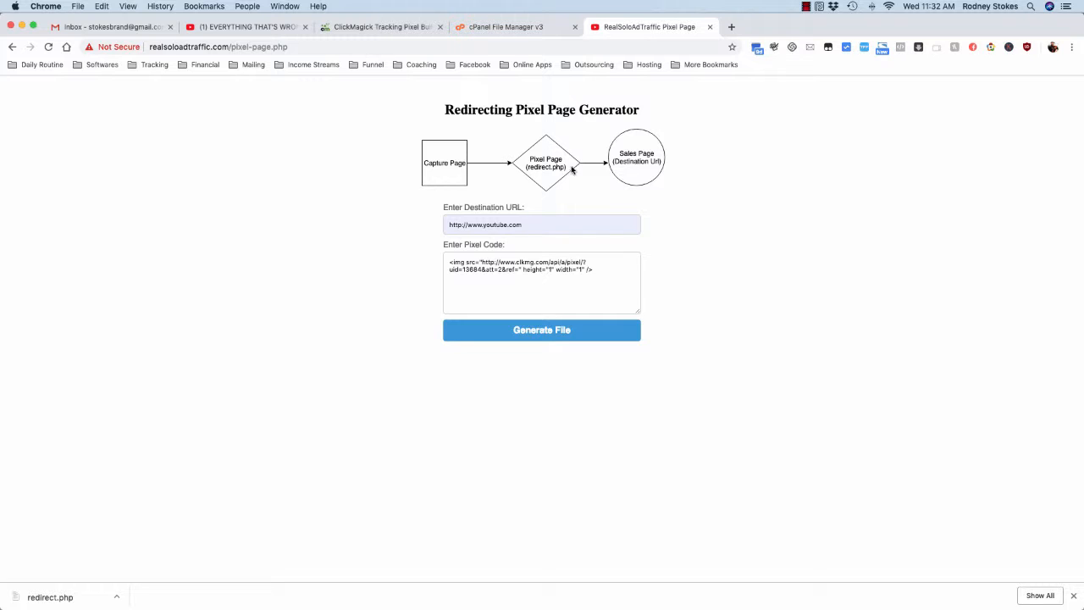
left_click(520, 30)
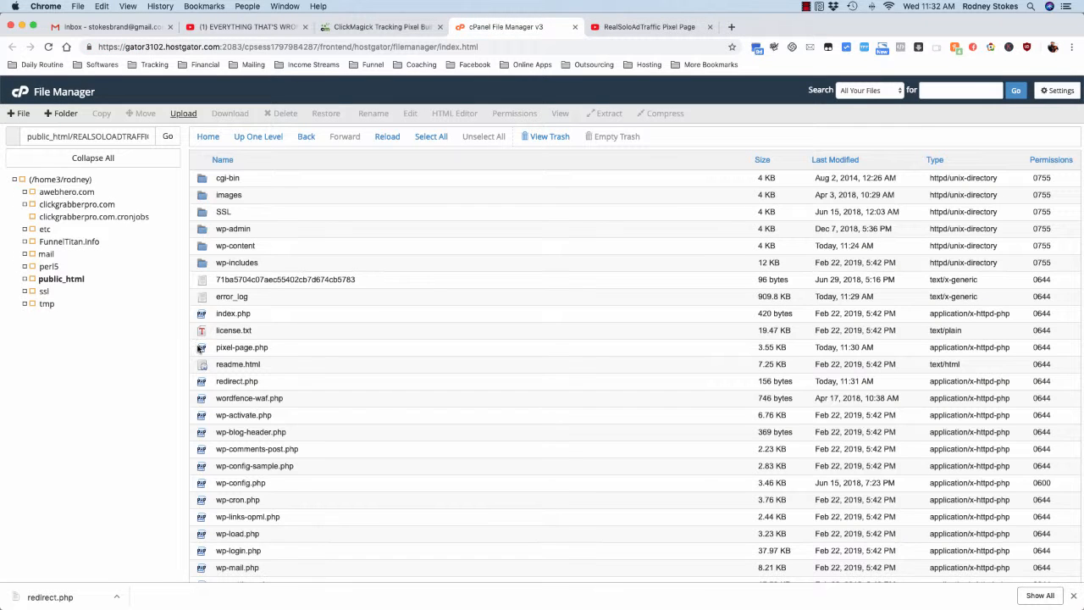
right_click(245, 382)
left_click(282, 488)
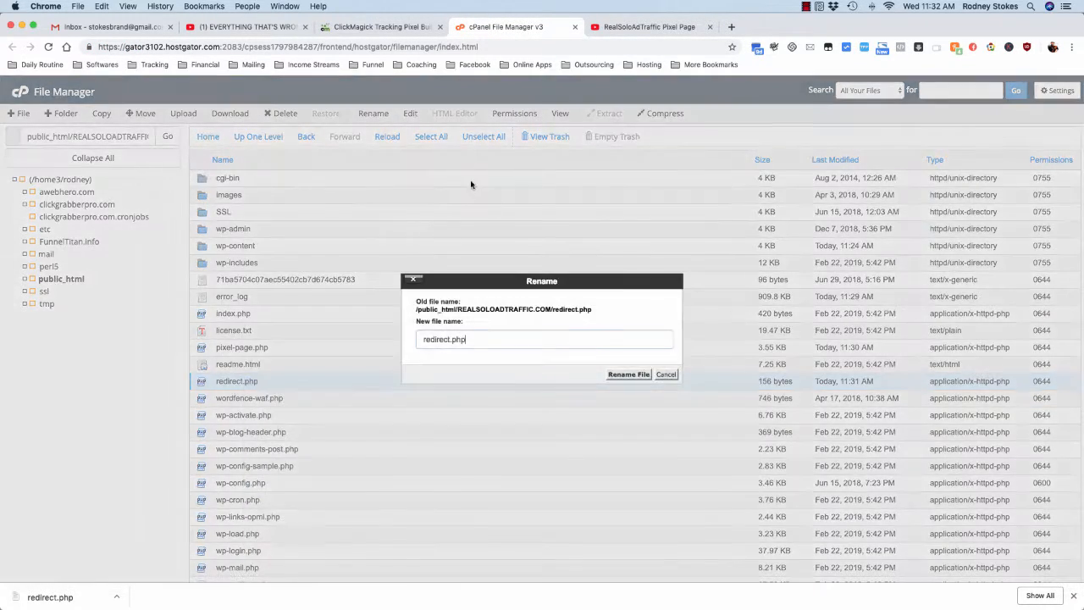
left_click_drag(593, 310, 458, 313)
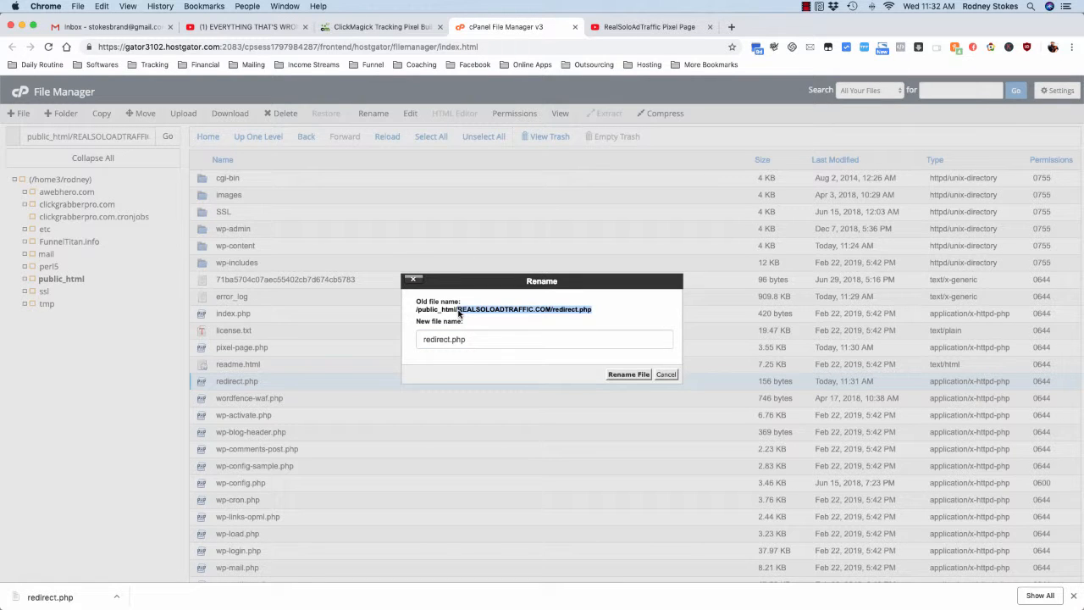
key("super+c")
Step: Paste the copied redirect.php path as the address in a new browser tab
left_click(731, 26)
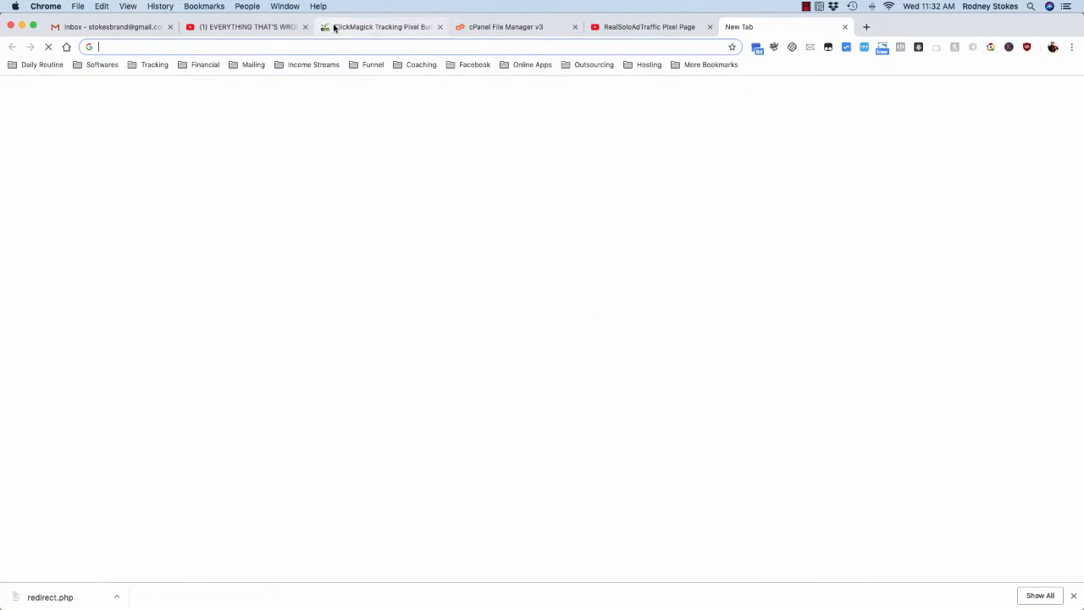
key("super+v")
left_click(211, 150)
left_click(174, 47)
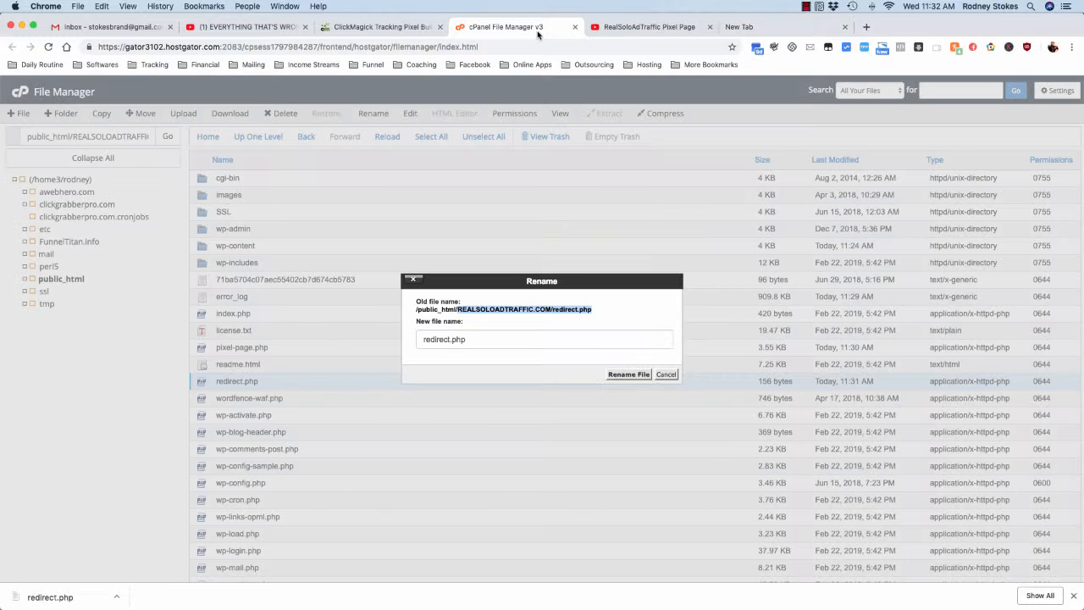
Step: Recheck the pixel page diagram in the generator, dismiss the downloads bar, and load REALSOLOADTRAFFIC.COM/redirect.php to test the redirect
left_click(538, 29)
left_click(632, 27)
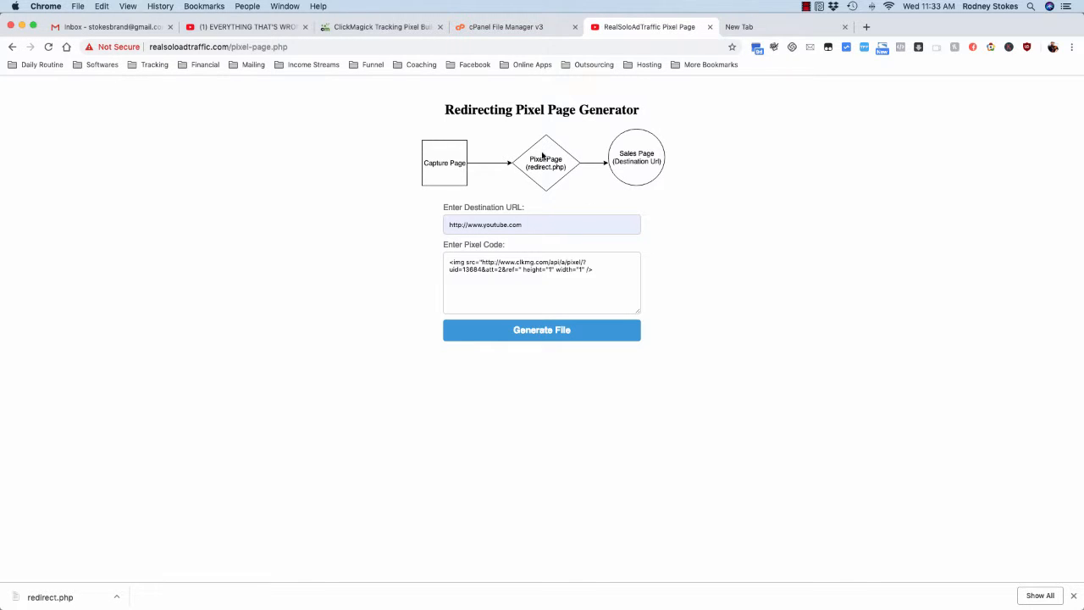
left_click(758, 27)
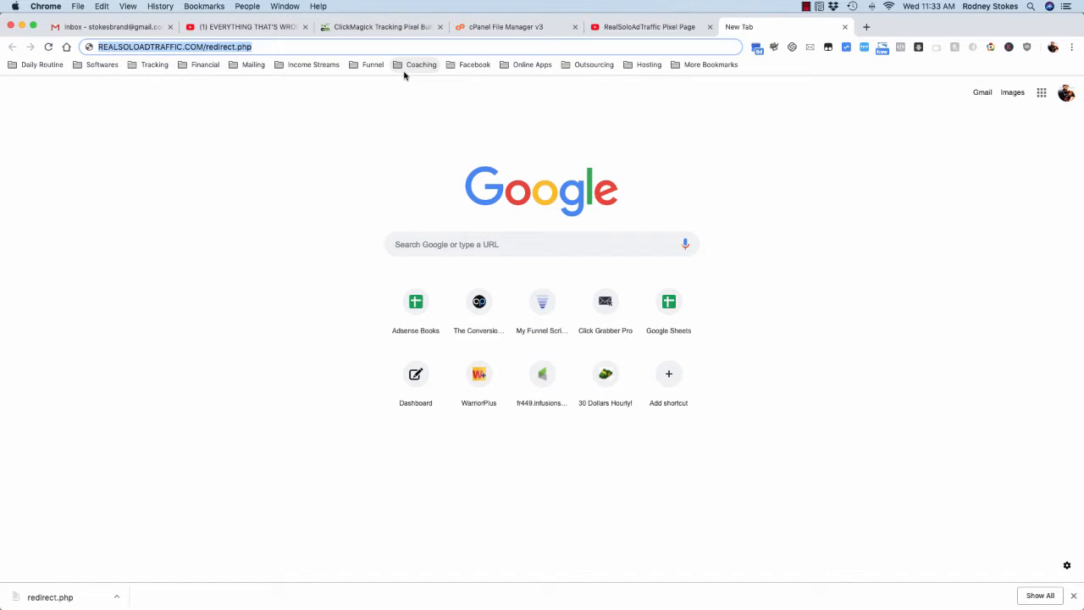
left_click(1073, 595)
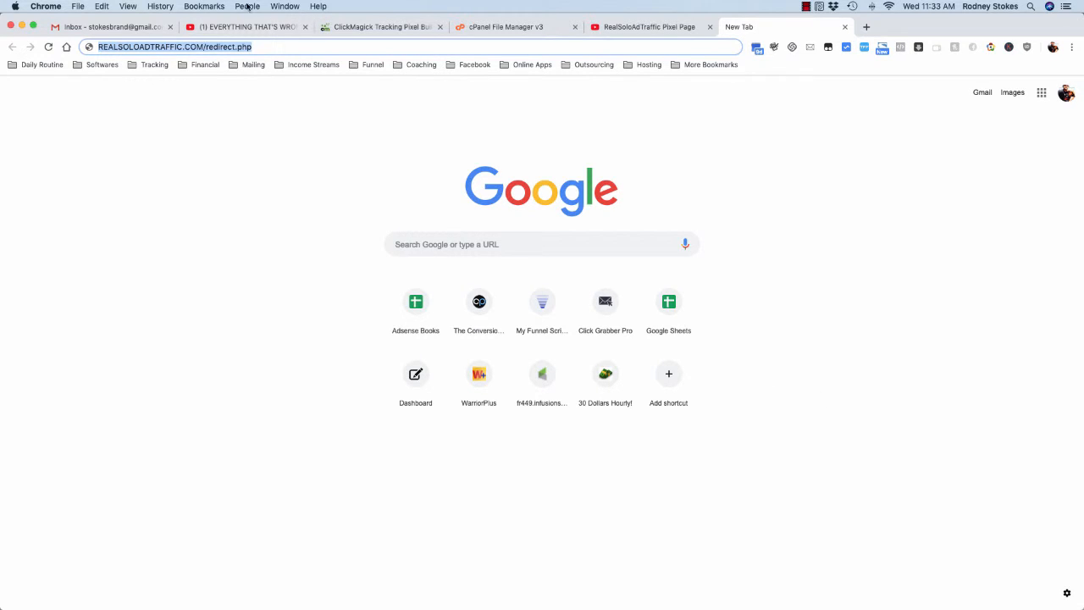
key("Return")
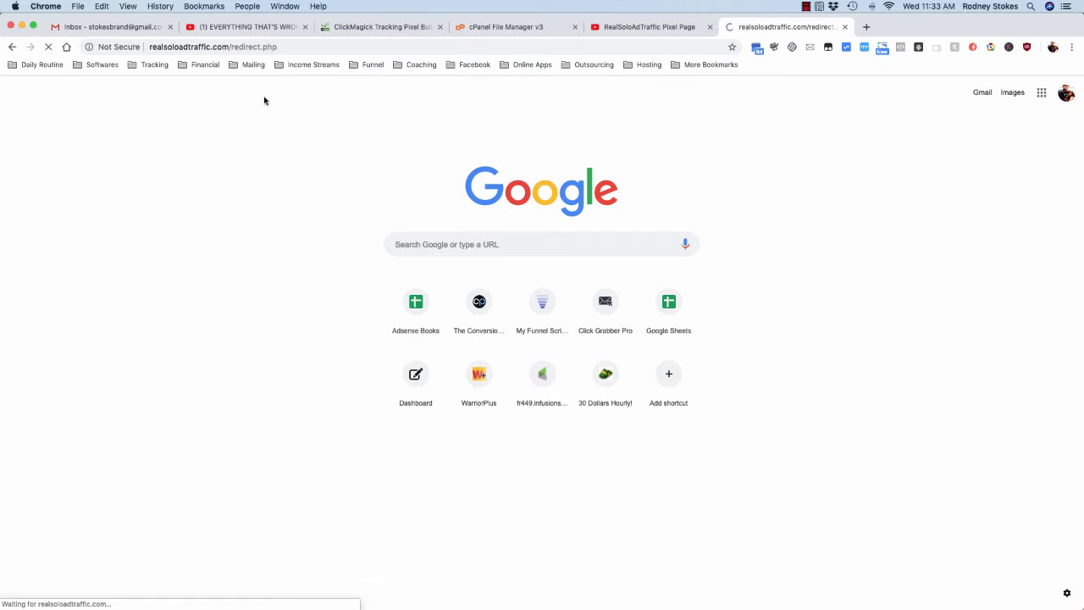